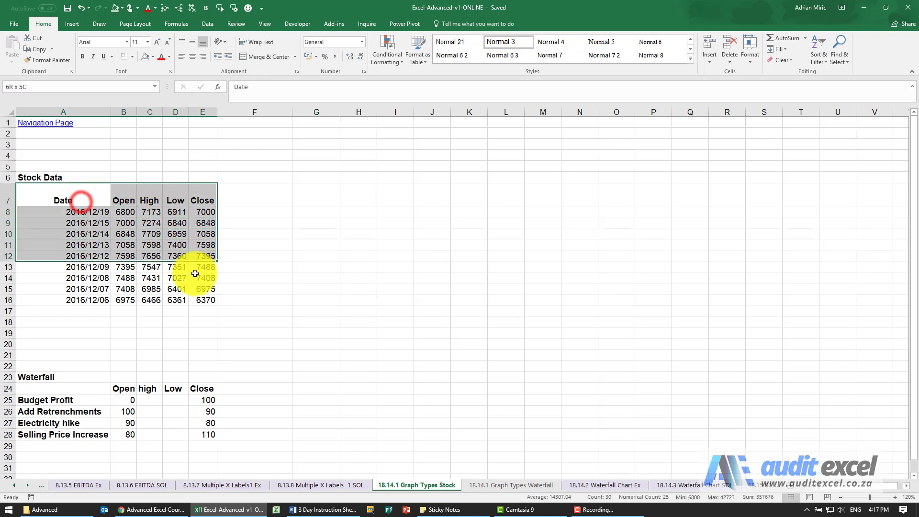
# - Go to the Insert ribbon with the Stock Data range A7:E16 selected for charting
pyautogui.click(72, 24)
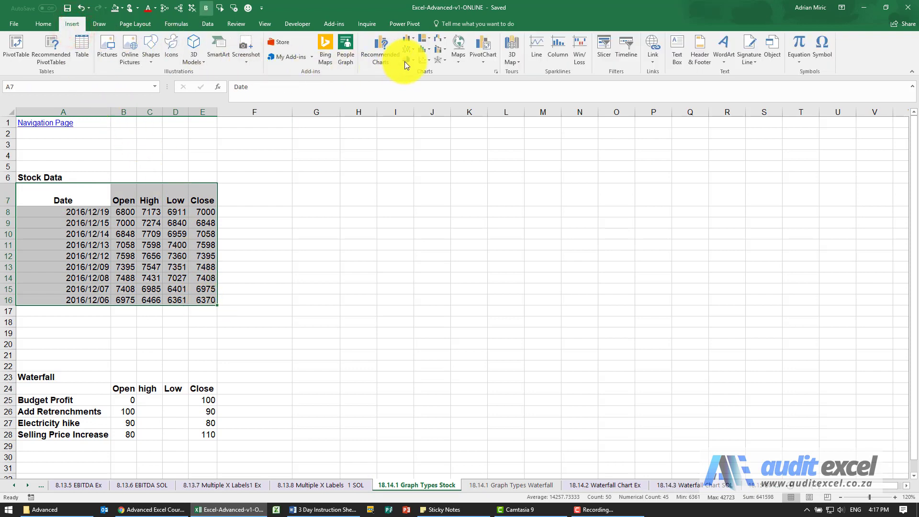
# - Insert an Open-High-Low-Close stock chart, move it beside the table and widen it
pyautogui.click(443, 39)
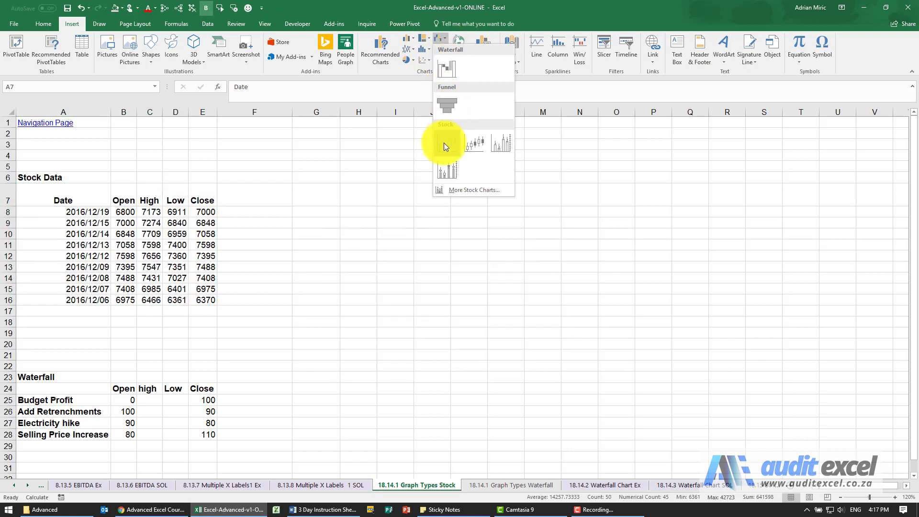
pyautogui.click(475, 142)
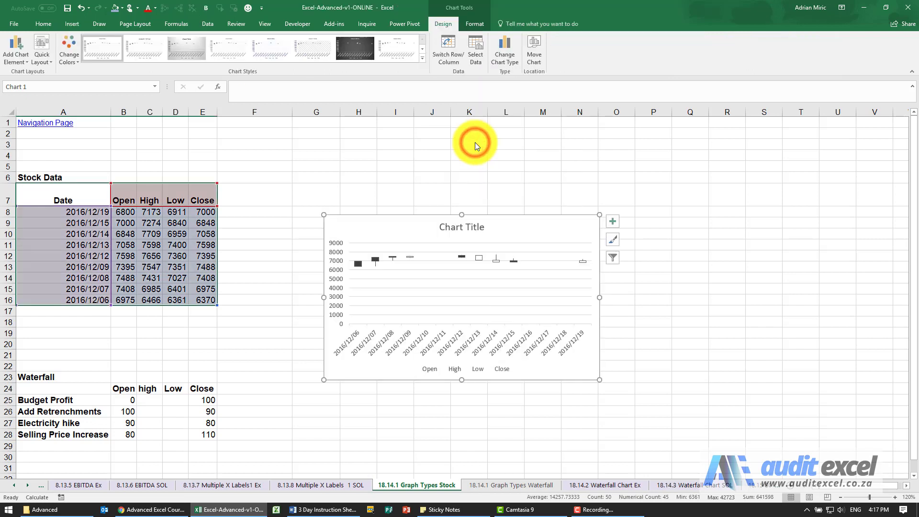
pyautogui.moveTo(408, 227); pyautogui.dragTo(361, 160)
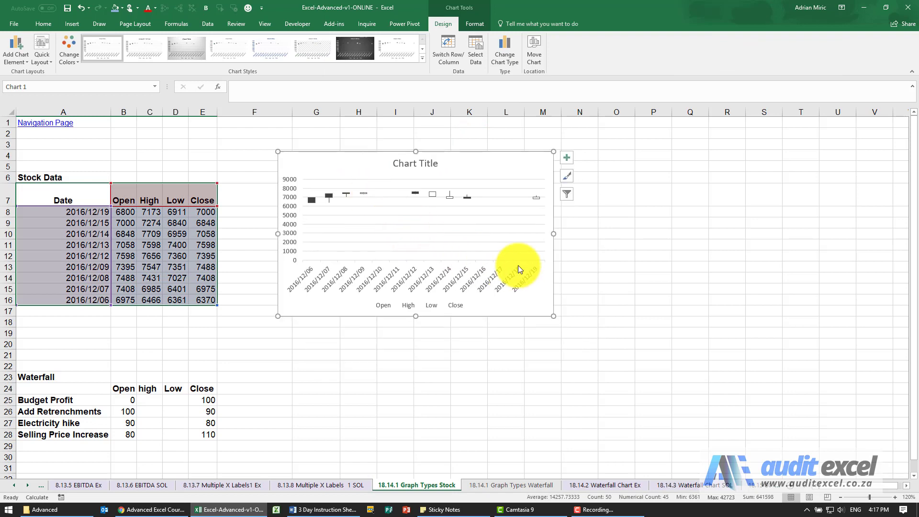
pyautogui.moveTo(552, 235); pyautogui.dragTo(709, 241)
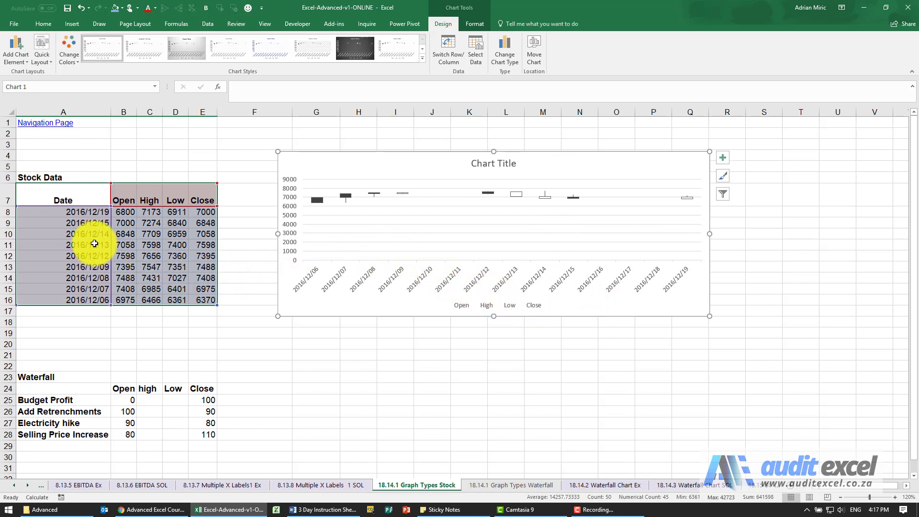
pyautogui.rightClick(452, 278)
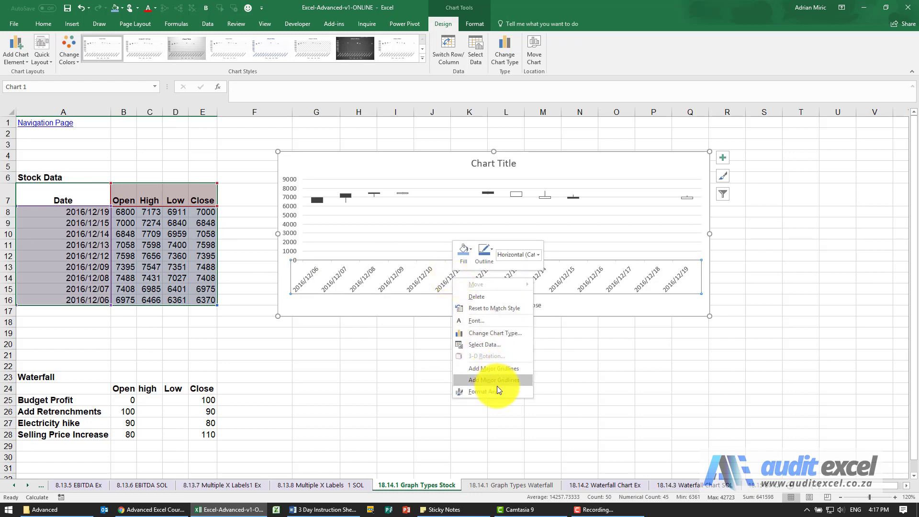
# - Set the stock chart's horizontal axis to Text axis so only the nine trading dates show
pyautogui.click(497, 389)
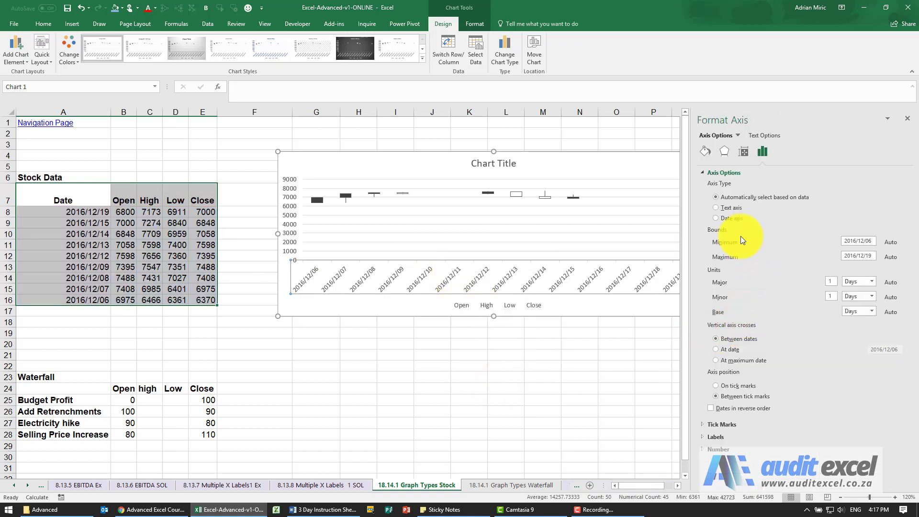
pyautogui.click(729, 208)
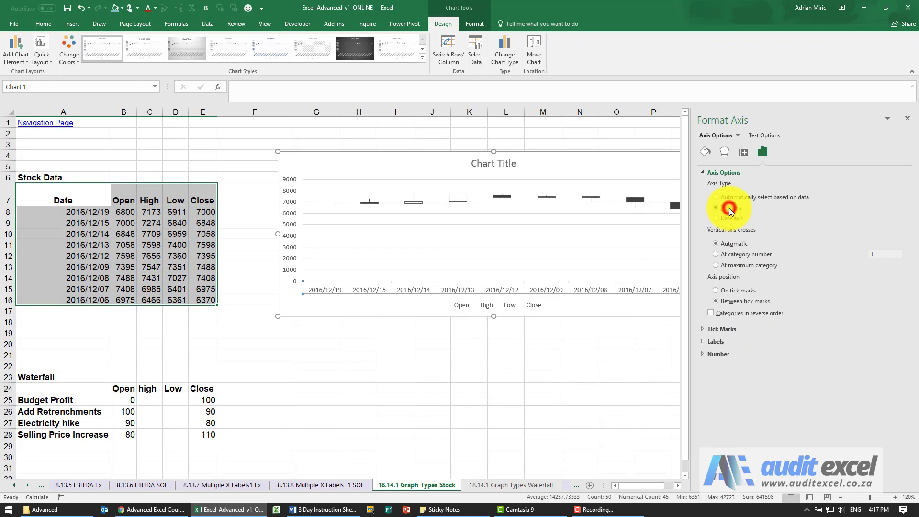
pyautogui.click(527, 338)
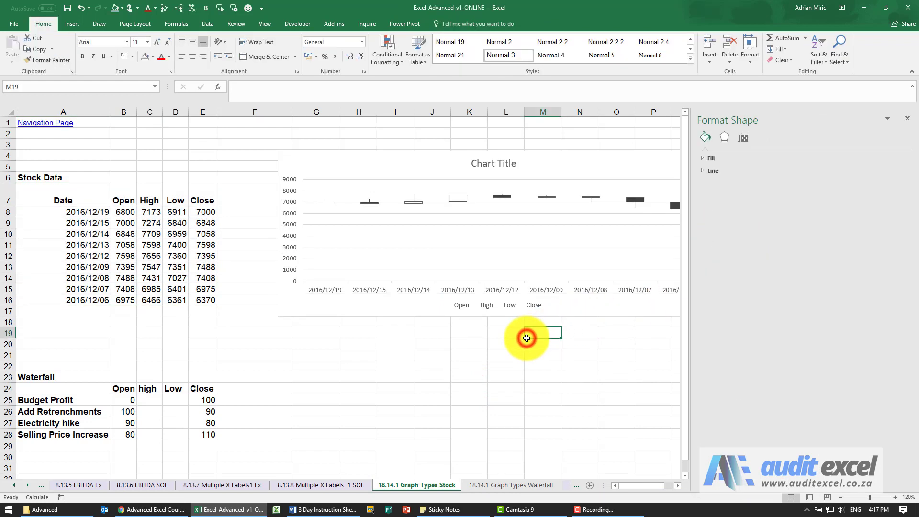
pyautogui.click(905, 121)
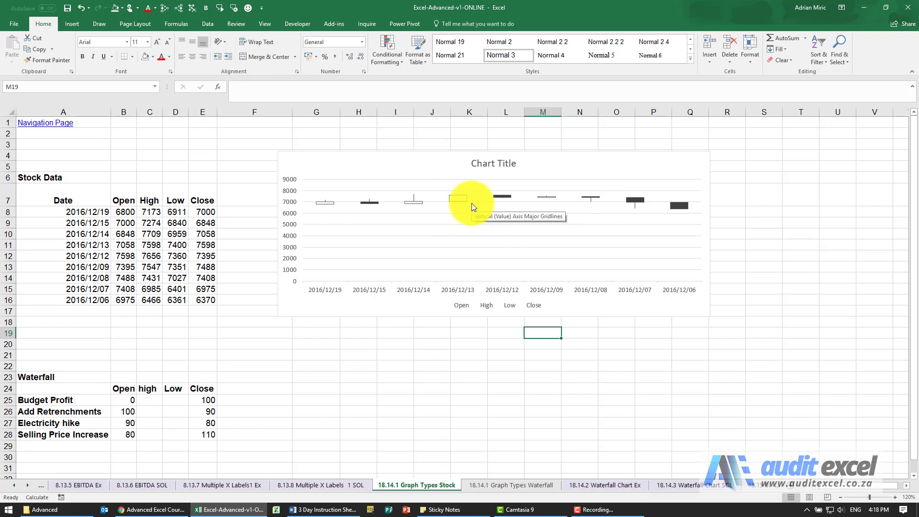
# - Fill the stock chart's up bars with a pale green theme colour
pyautogui.moveTo(457, 199)
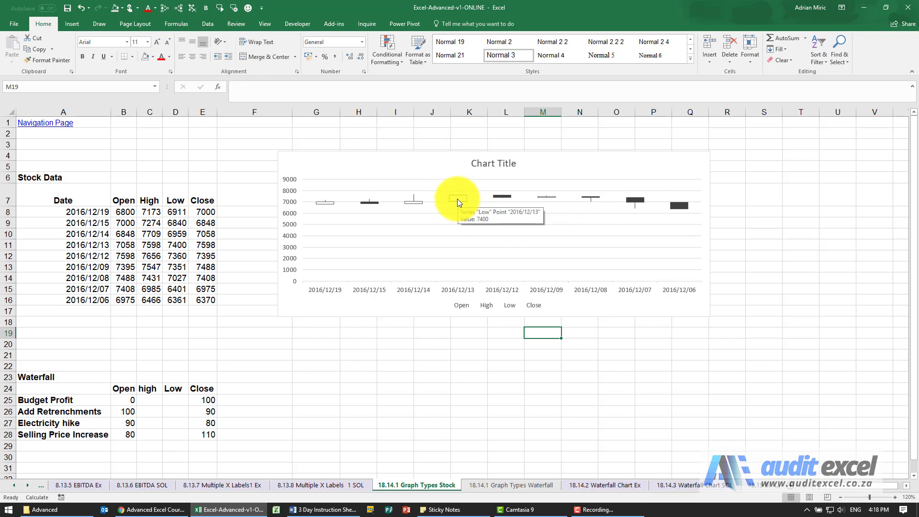
pyautogui.rightClick(458, 197)
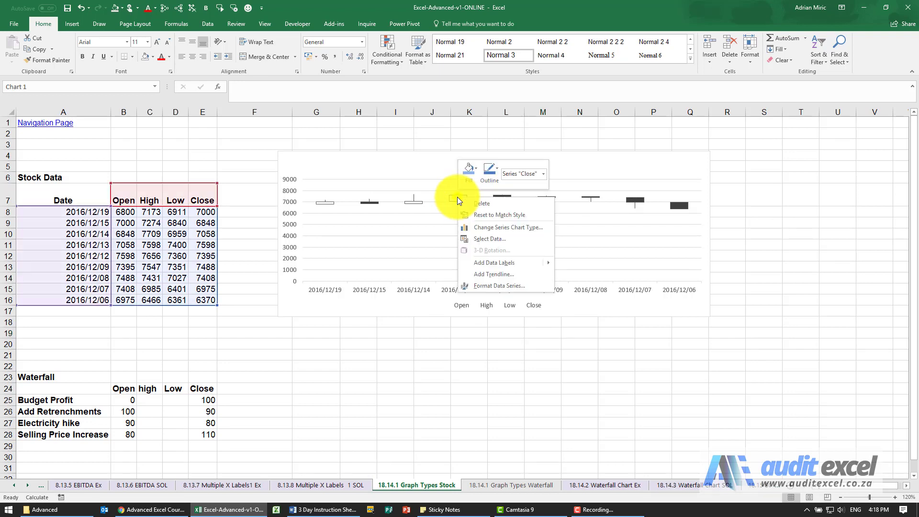
pyautogui.rightClick(456, 199)
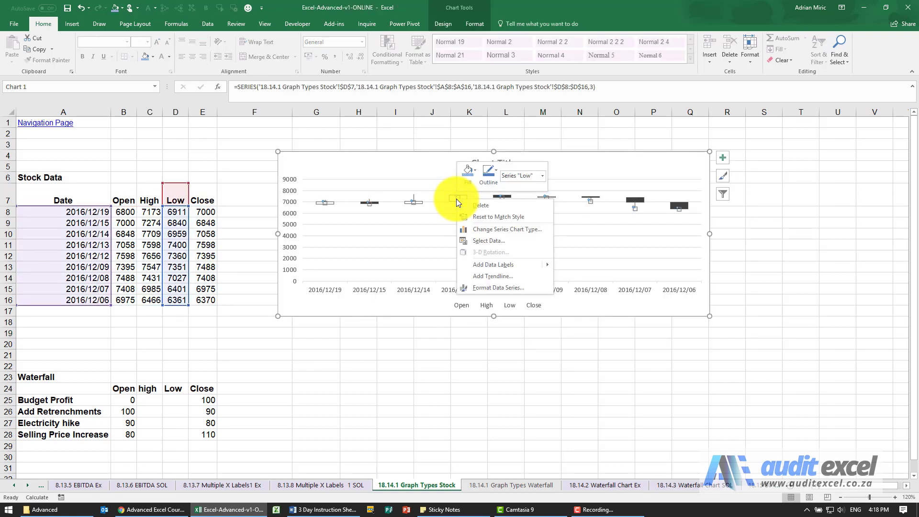
pyautogui.rightClick(453, 200)
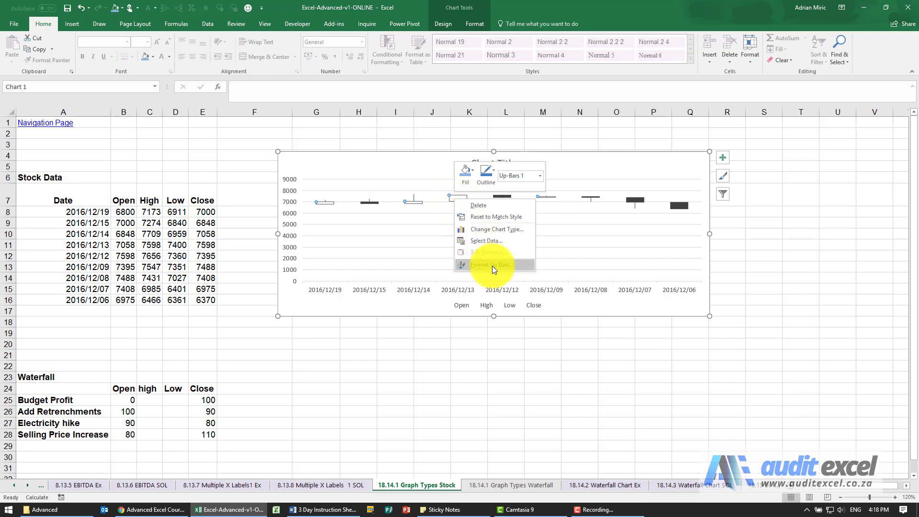
pyautogui.click(466, 174)
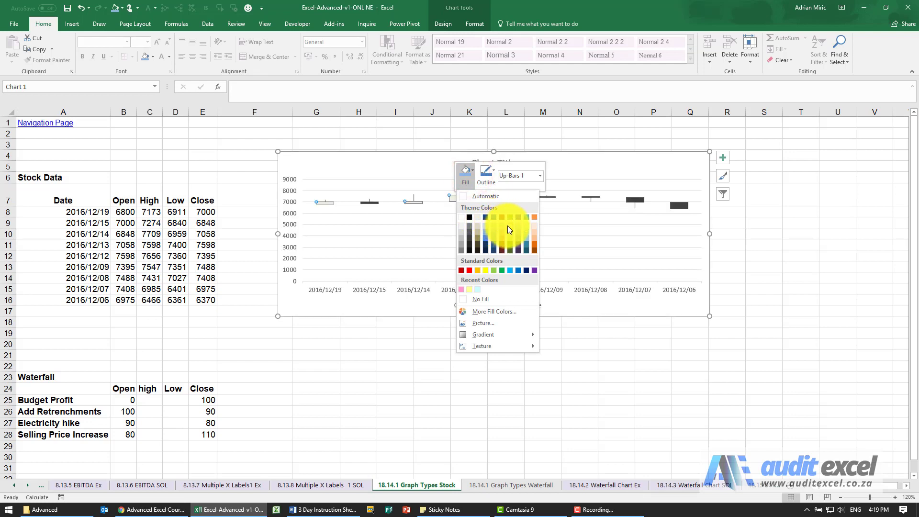
pyautogui.click(509, 226)
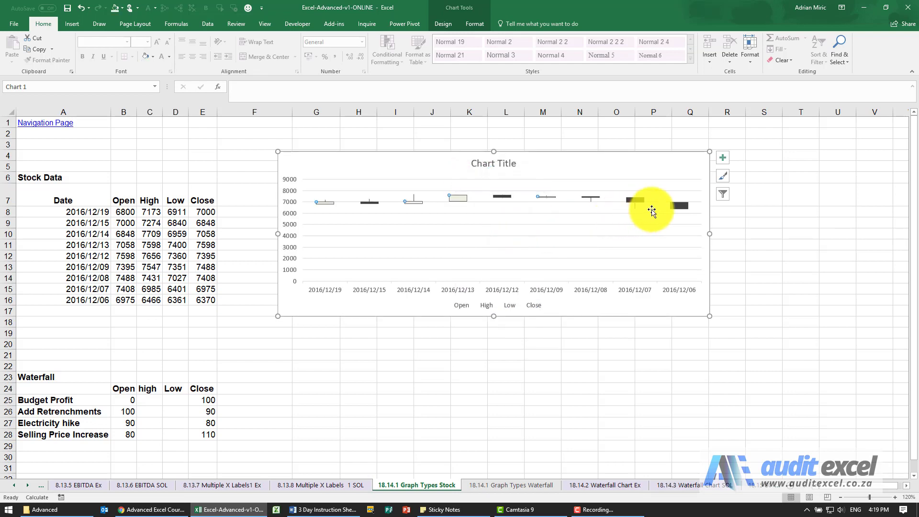
# - Bring up the formatting options for the down bars on the last, falling candle
pyautogui.rightClick(679, 205)
pyautogui.rightClick(676, 204)
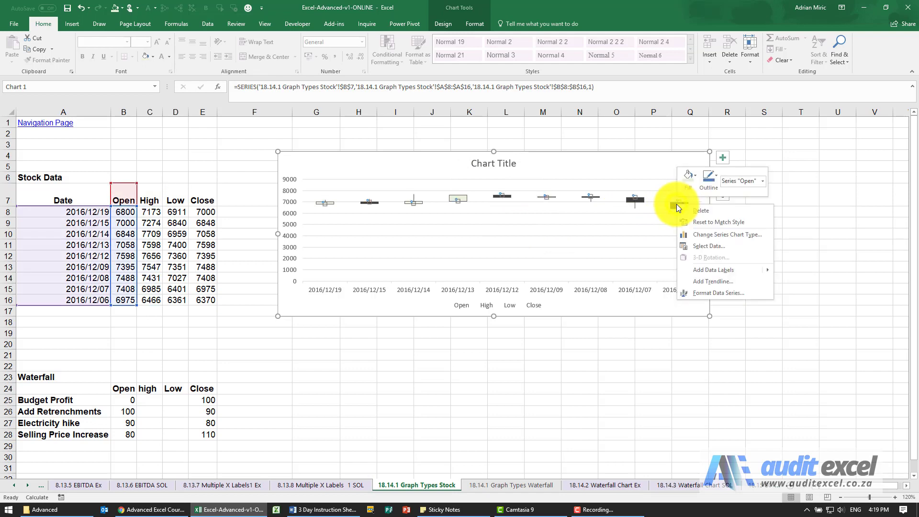
pyautogui.rightClick(672, 205)
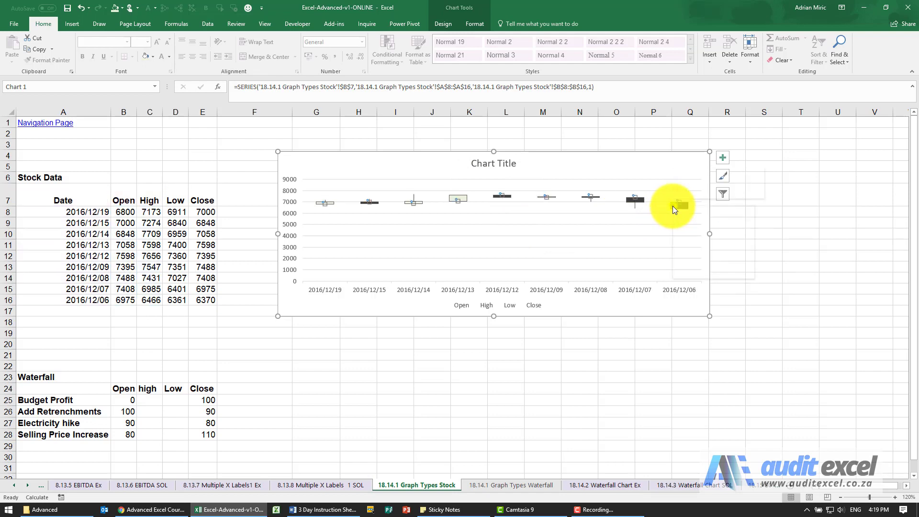
# - Give the stock chart's down bars a solid standard red fill and close the formatting pane
pyautogui.click(710, 271)
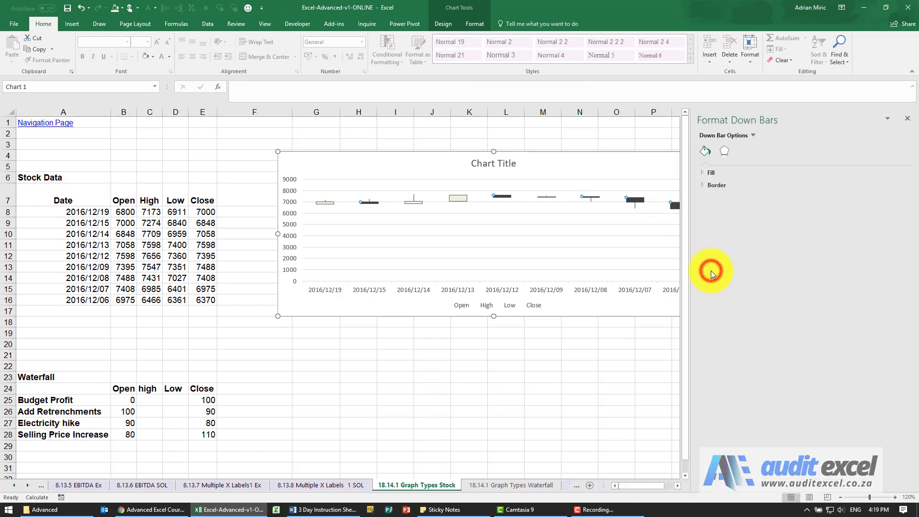
pyautogui.click(708, 174)
pyautogui.click(724, 197)
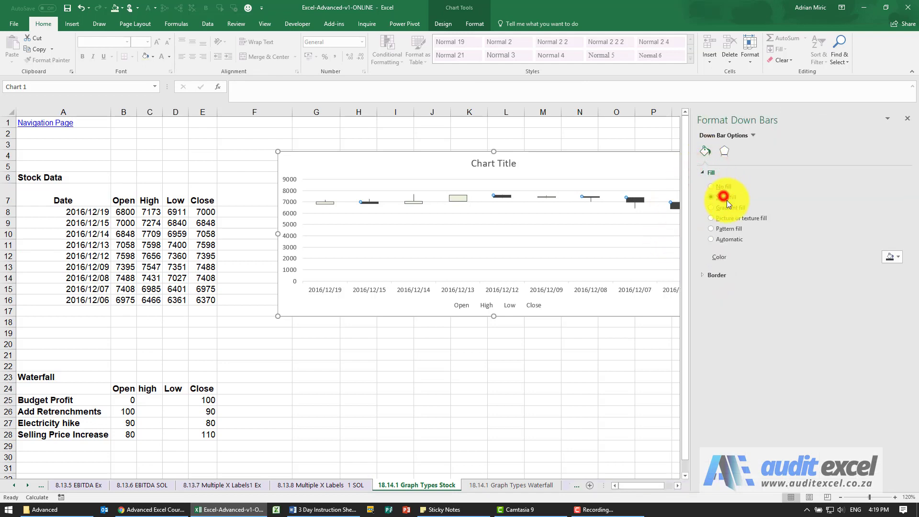
pyautogui.click(888, 258)
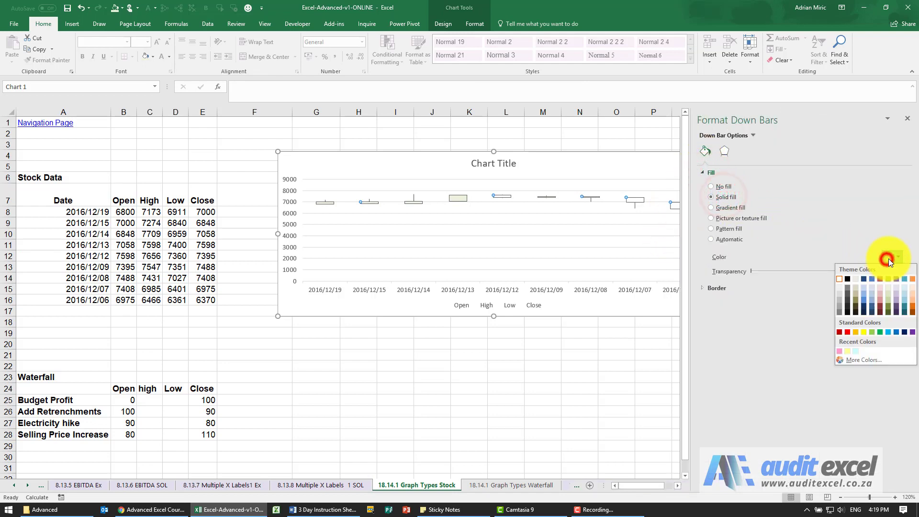
pyautogui.click(848, 332)
pyautogui.click(596, 337)
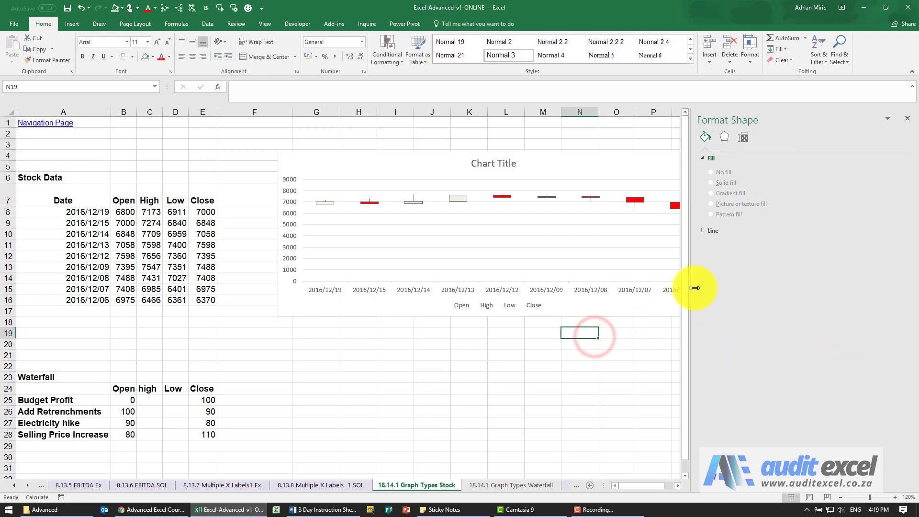
pyautogui.click(903, 120)
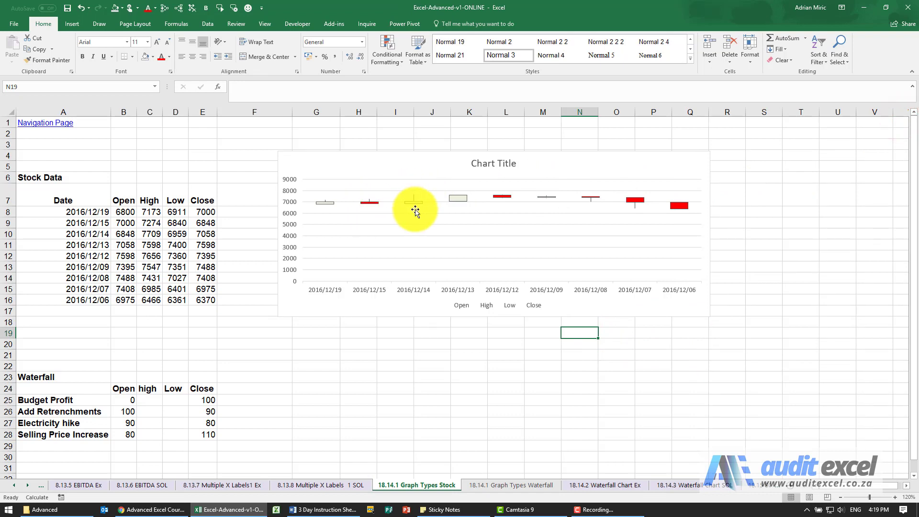
pyautogui.moveTo(410, 206)
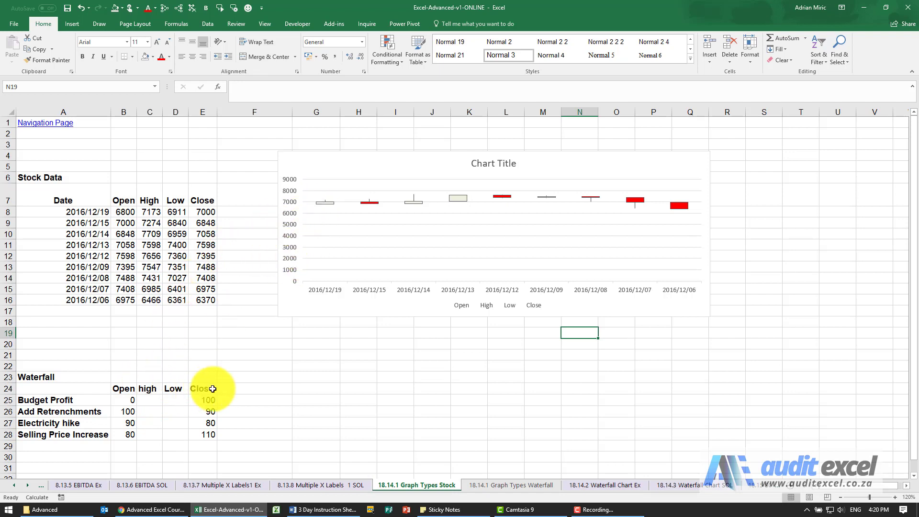
# - Link the Add Retrenchments Open value in B26 to the Budget Profit Close with =E25
pyautogui.click(75, 397)
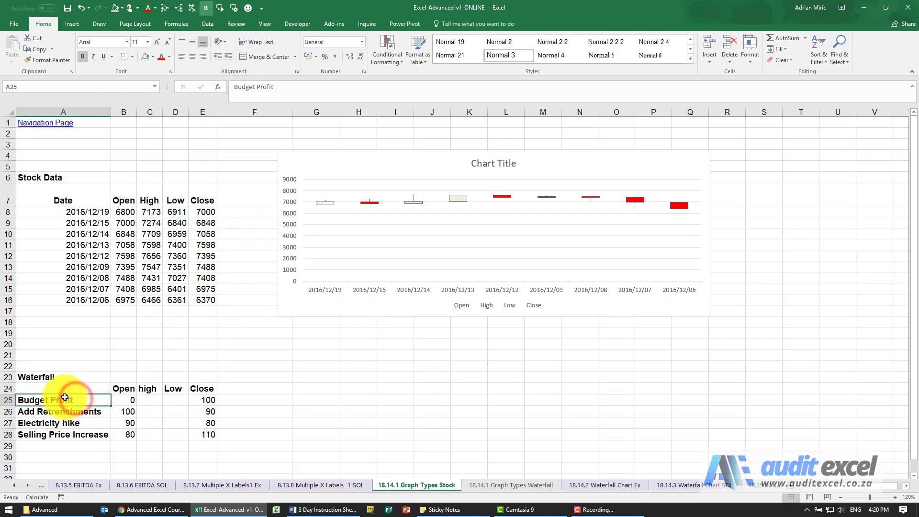
pyautogui.click(124, 399)
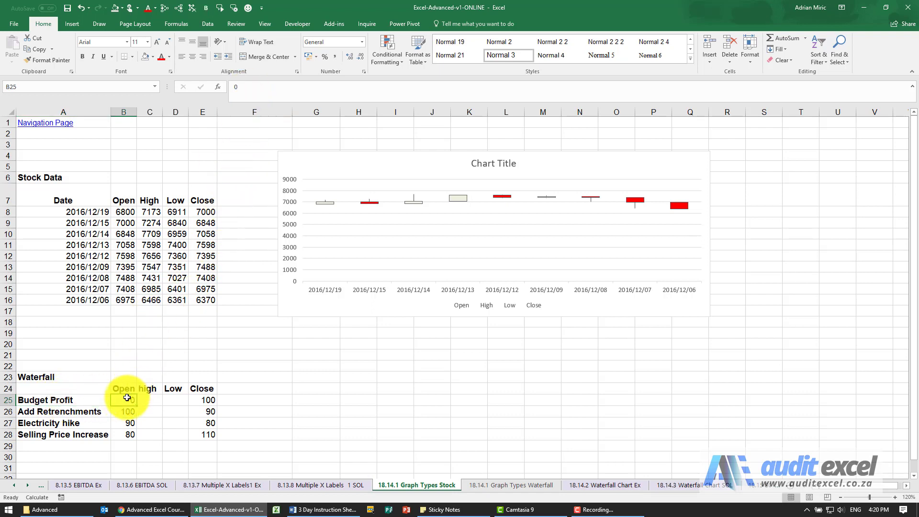
pyautogui.click(201, 399)
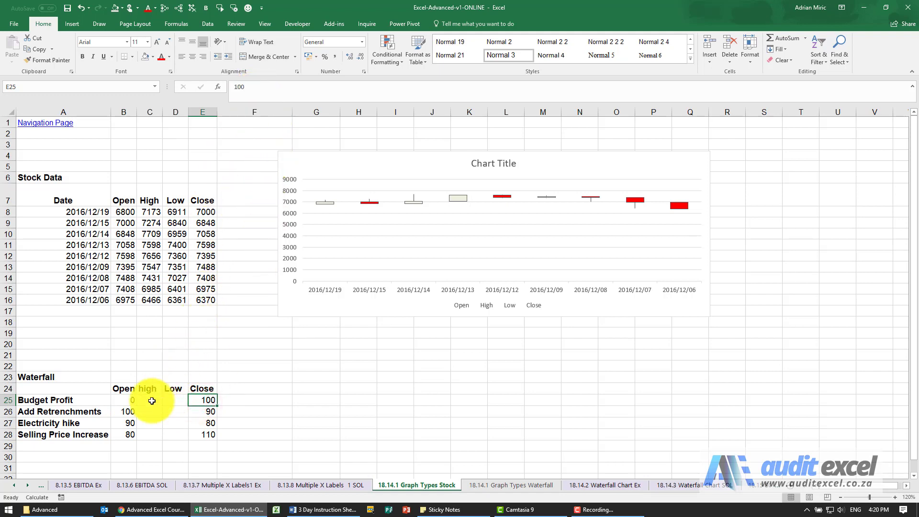
pyautogui.click(118, 411)
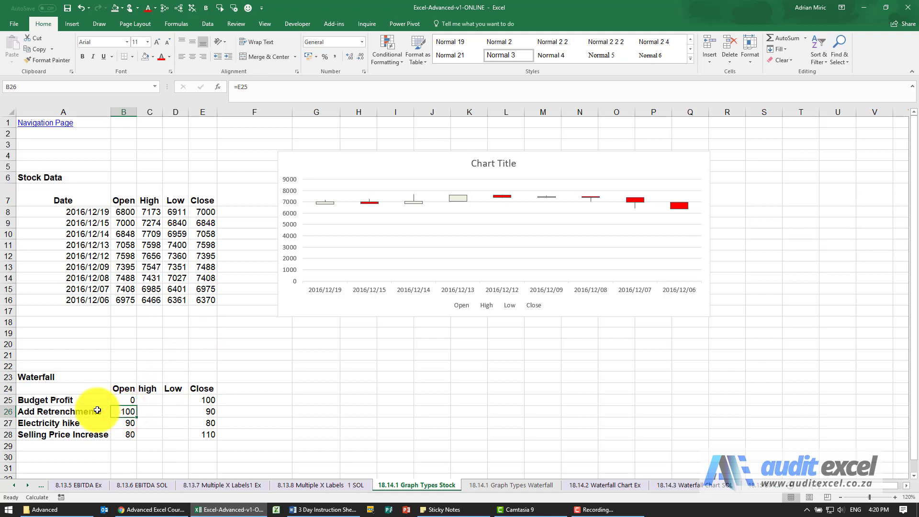
pyautogui.click(280, 89)
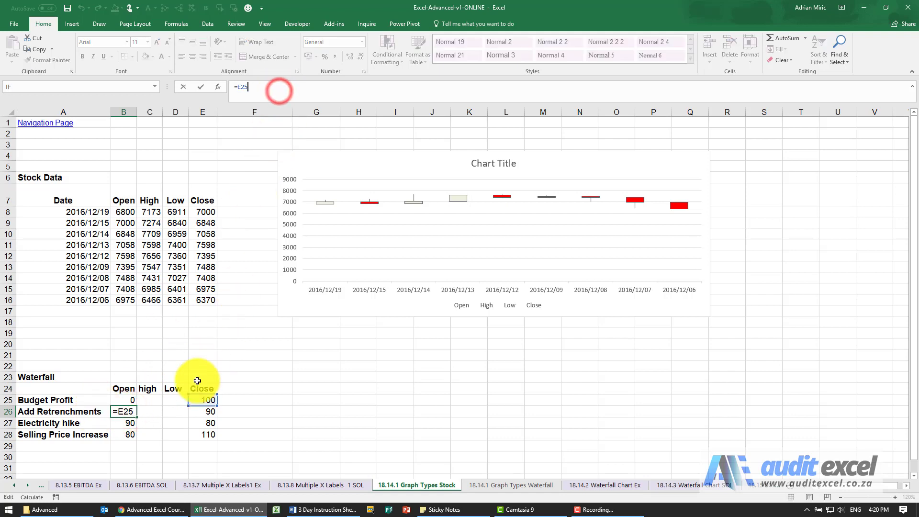
pyautogui.hotkey('ctrl', 'Return')
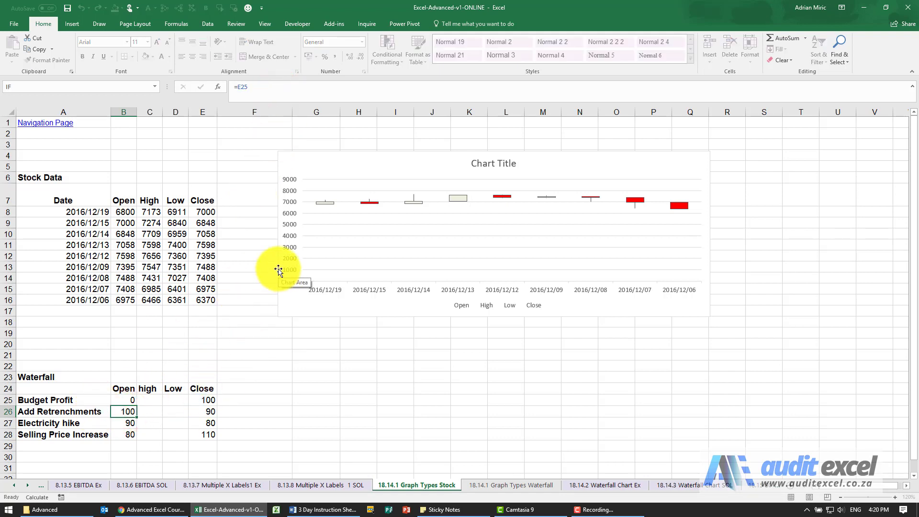
# - Review the Close values and select the waterfall table A24:E28 with headers
pyautogui.click(205, 421)
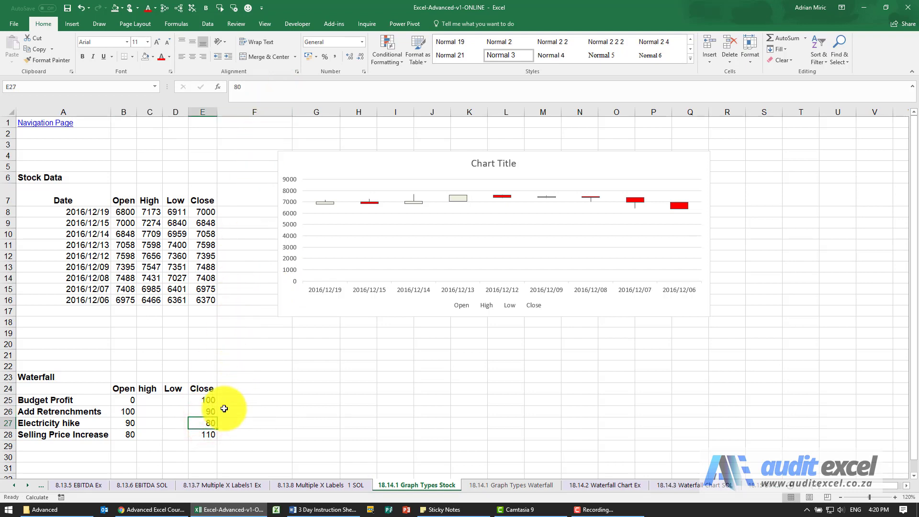
pyautogui.click(209, 434)
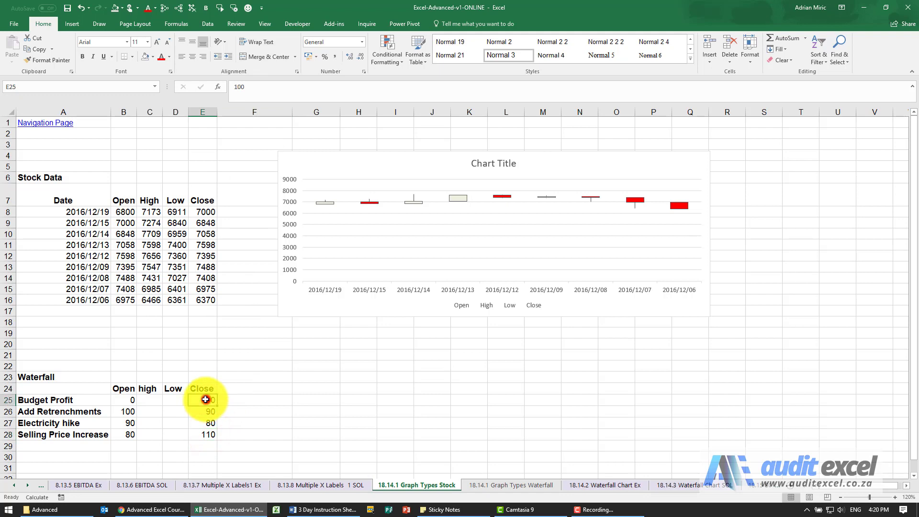
pyautogui.click(217, 401)
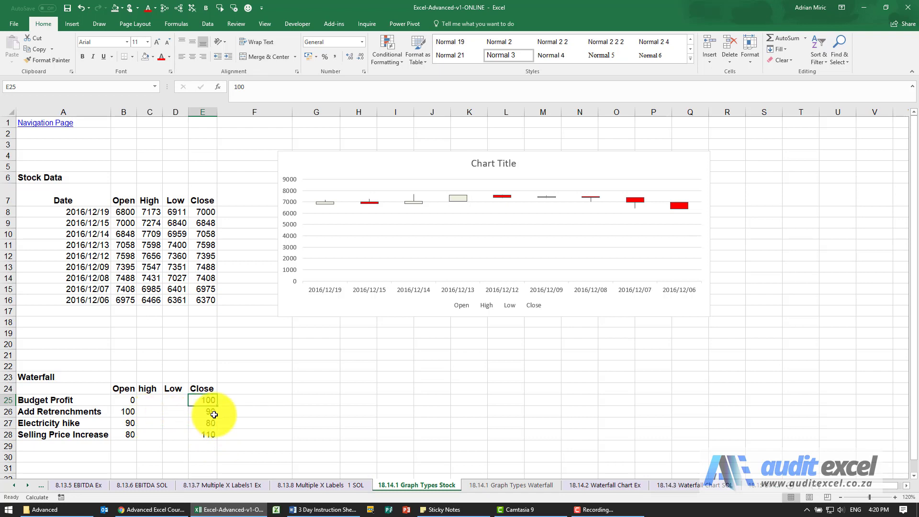
pyautogui.moveTo(84, 388); pyautogui.dragTo(202, 434)
# - Insert an Open-High-Low-Close stock chart of the waterfall table and move it below the first chart
pyautogui.click(79, 22)
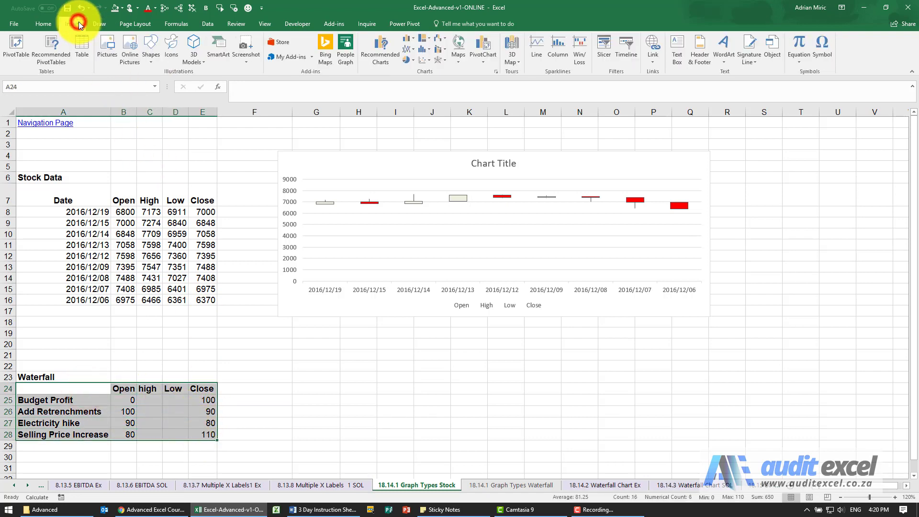
pyautogui.click(443, 42)
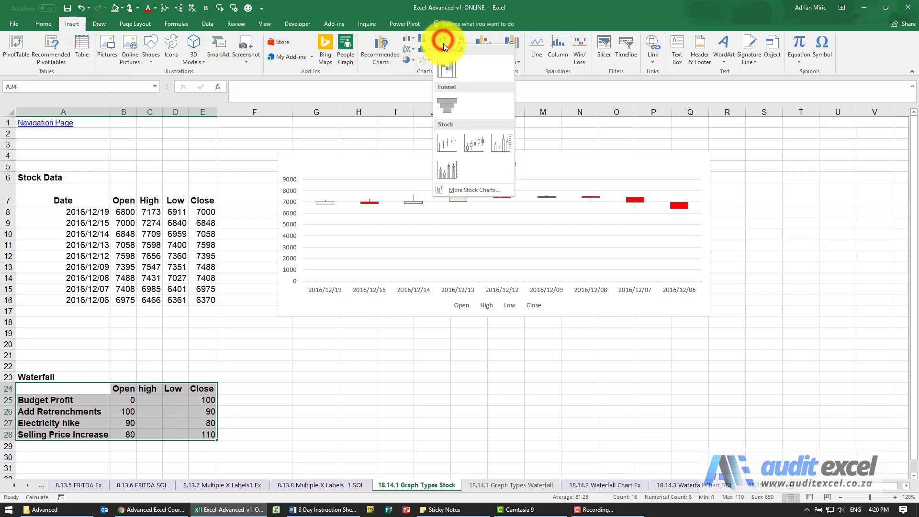
pyautogui.click(473, 139)
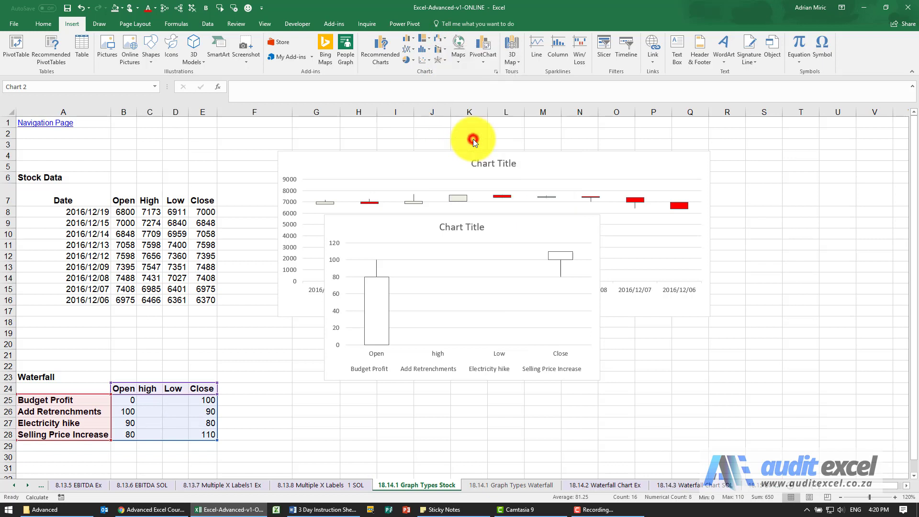
pyautogui.moveTo(523, 225); pyautogui.dragTo(497, 267)
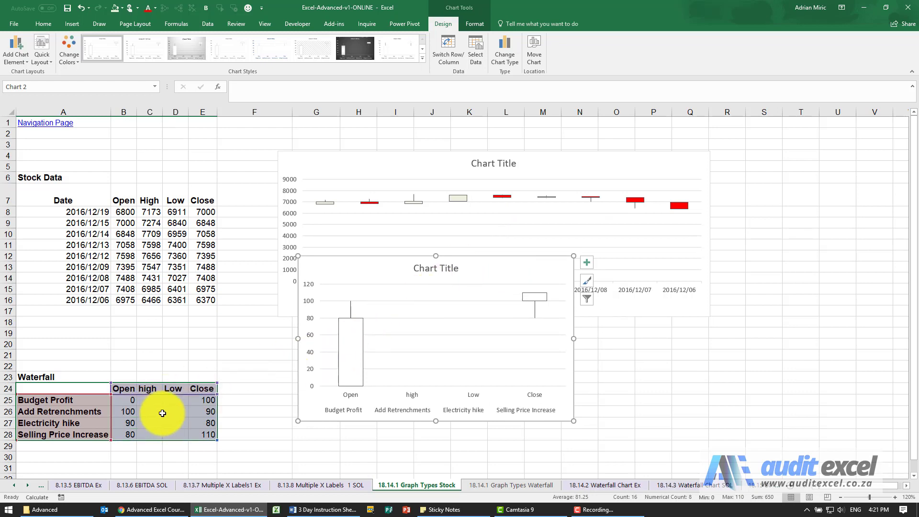
# - Switch Row/Column so each of the four waterfall items plots as its own bar
pyautogui.click(450, 50)
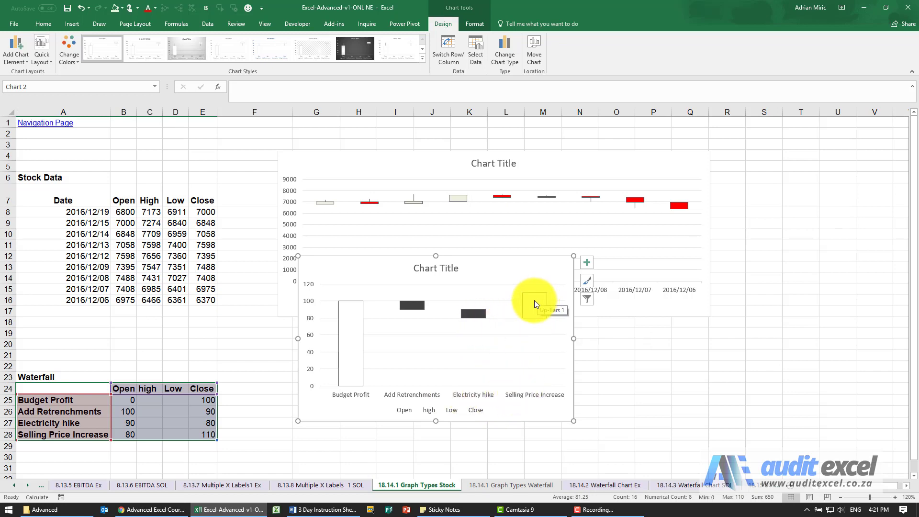
# - Fill the waterfall chart's up bars green
pyautogui.rightClick(352, 337)
pyautogui.click(368, 314)
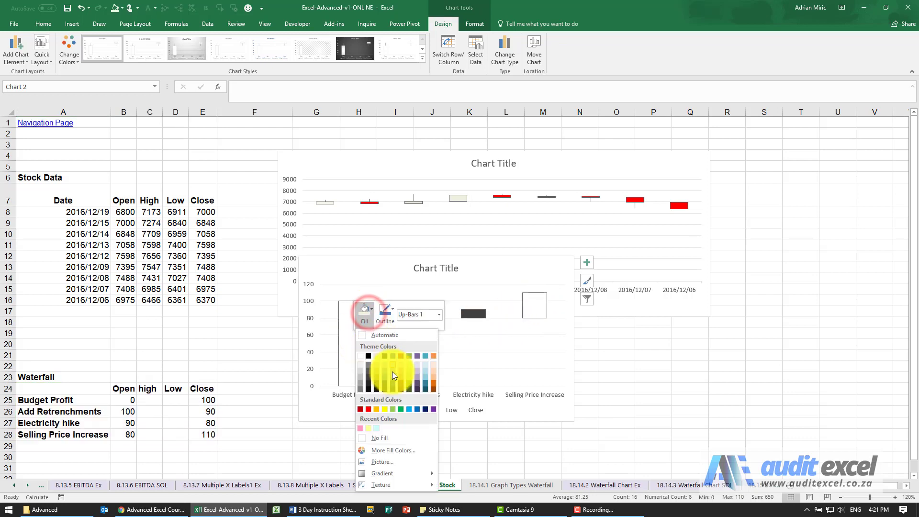
pyautogui.click(392, 407)
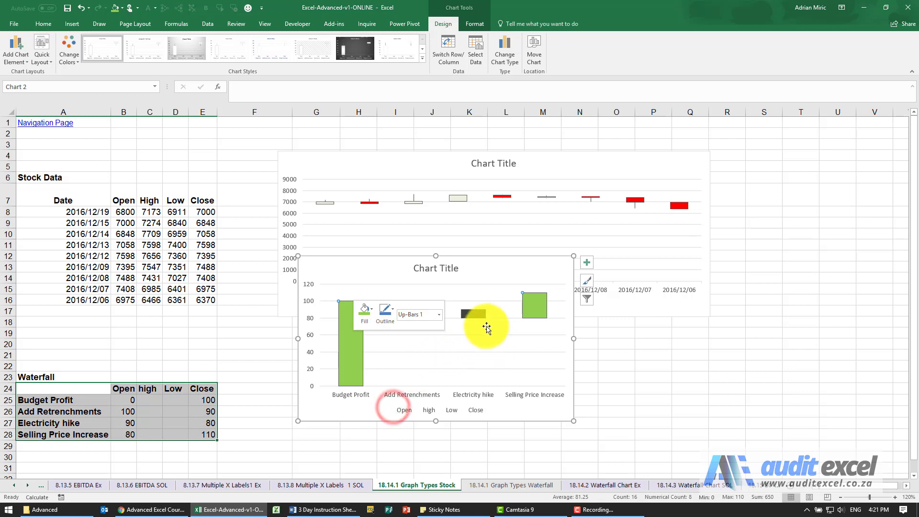
# - Give the waterfall chart's down bars a solid red fill
pyautogui.rightClick(472, 312)
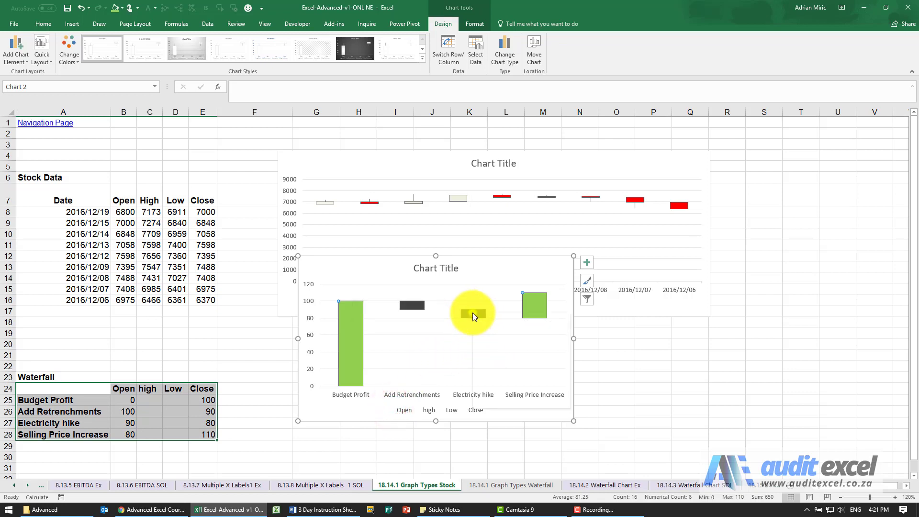
pyautogui.press('Escape')
pyautogui.rightClick(466, 316)
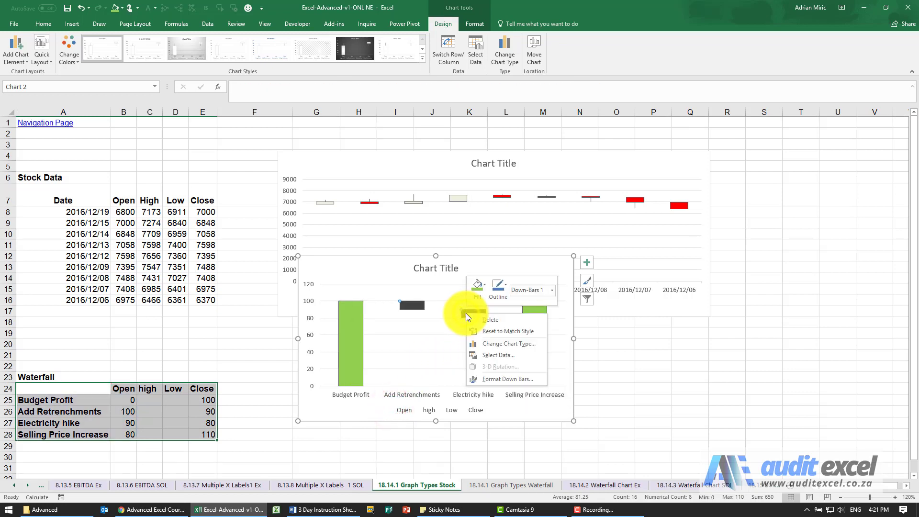
pyautogui.click(498, 374)
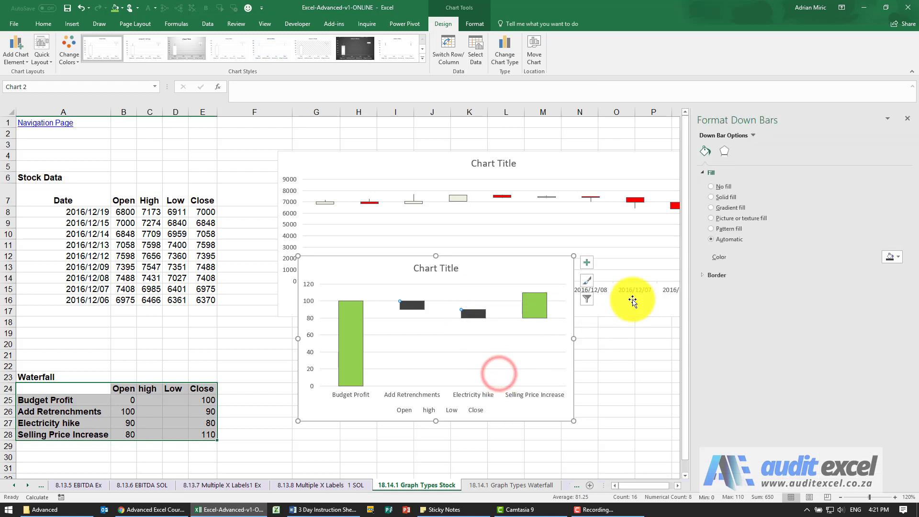
pyautogui.click(727, 197)
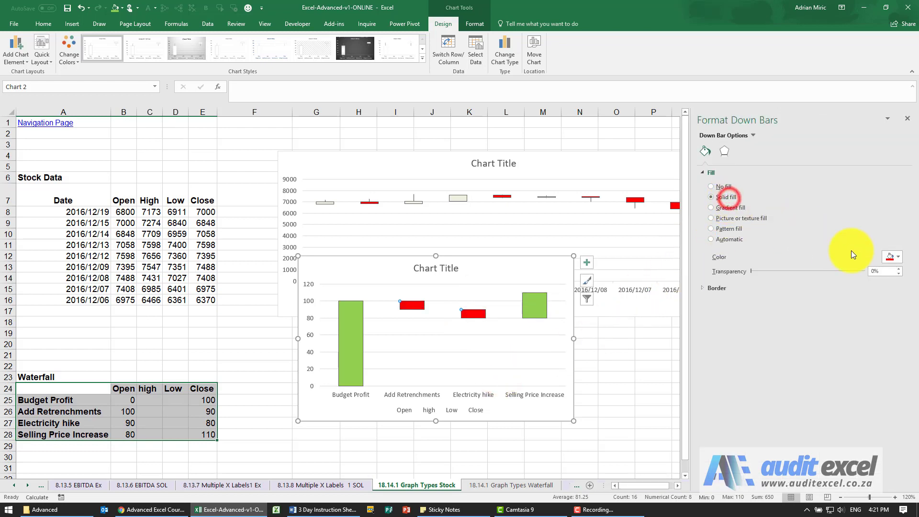
pyautogui.click(894, 257)
pyautogui.click(845, 331)
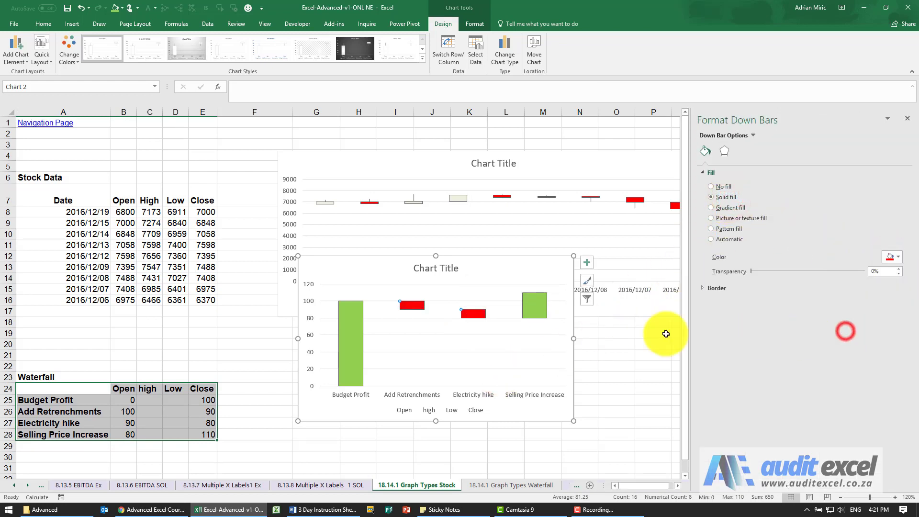
pyautogui.click(617, 333)
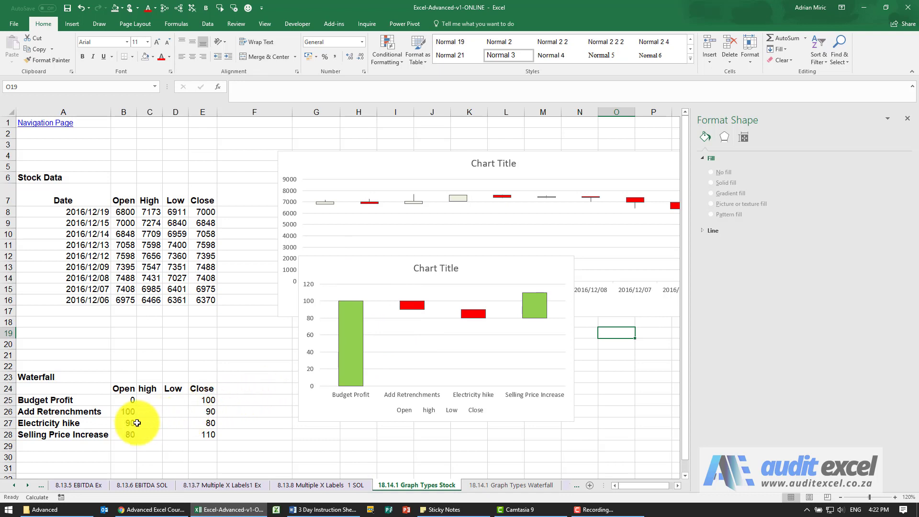
# - Change the Selling Price Increase close in E28 to 150 and the Add Retrenchments close in E26 to 110
pyautogui.click(201, 434)
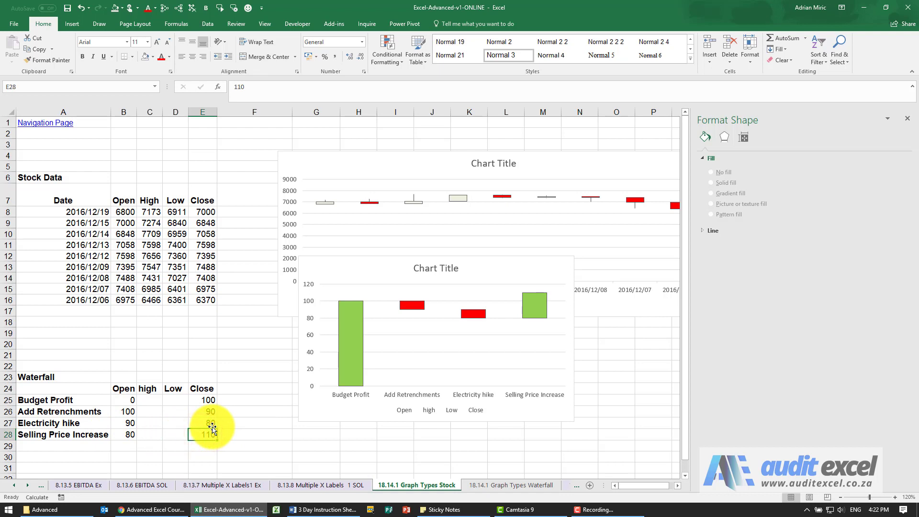
pyautogui.write('15')
pyautogui.press('Return')
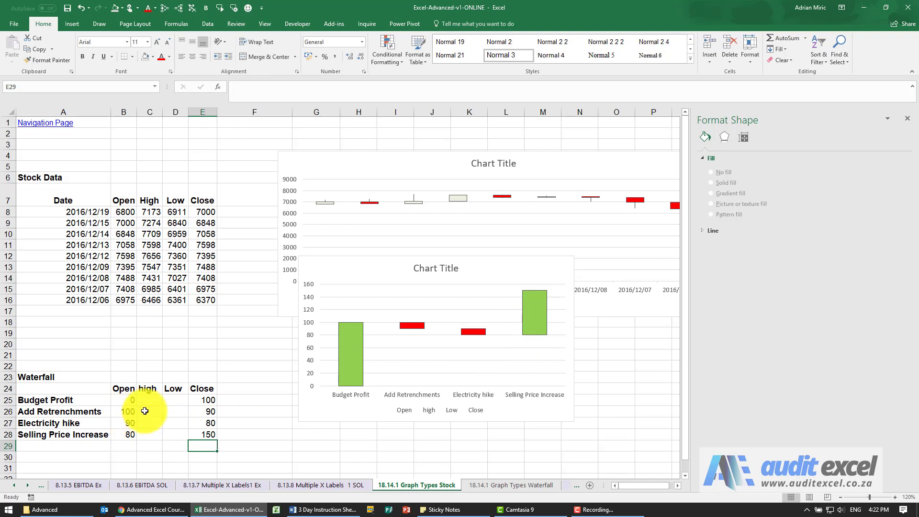
pyautogui.click(204, 414)
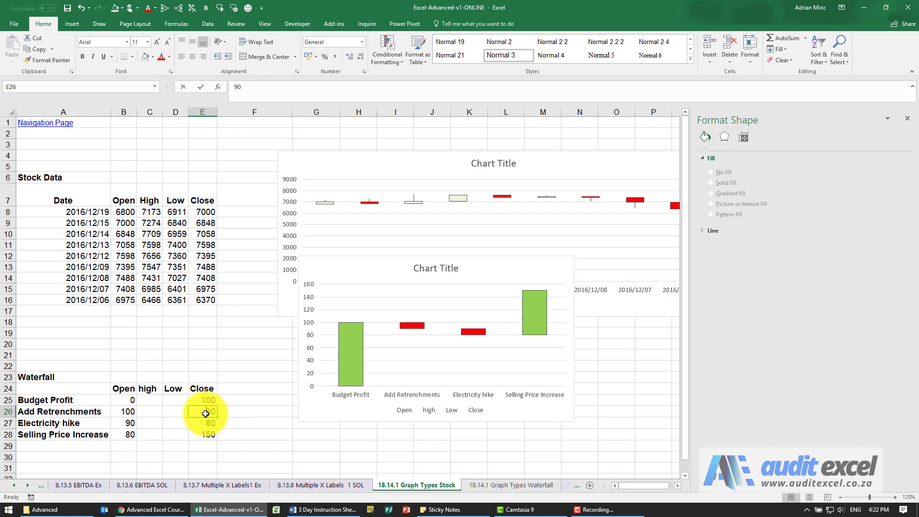
pyautogui.write('110')
pyautogui.press('Return')
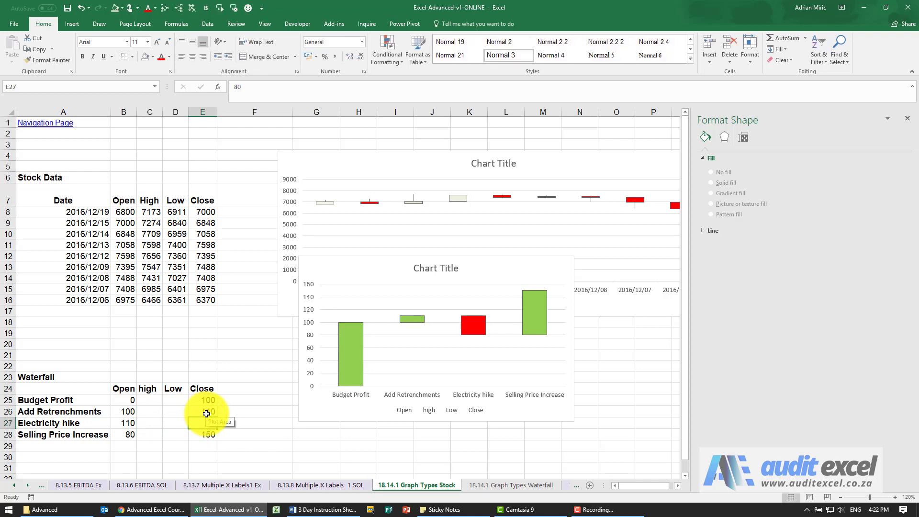